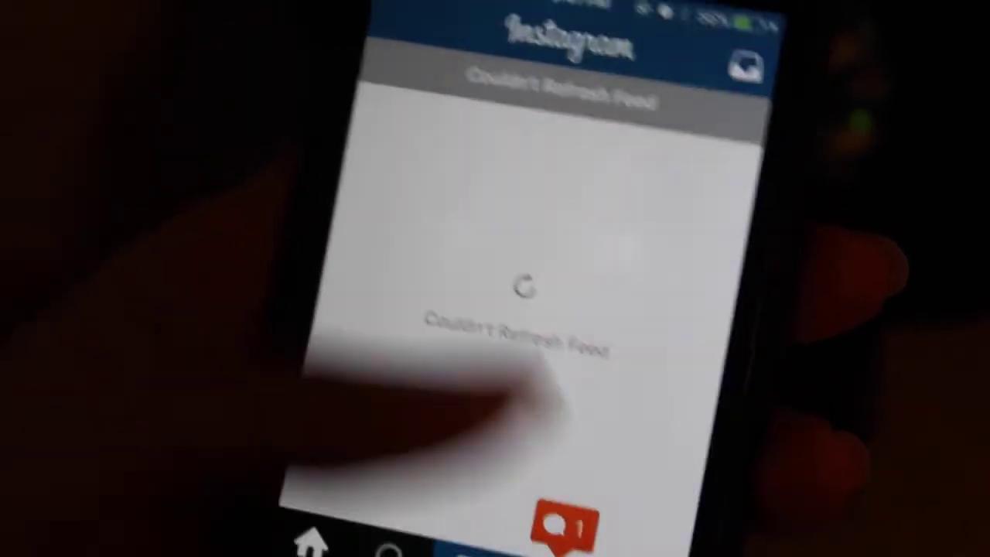
left_click(607, 545)
left_click(340, 542)
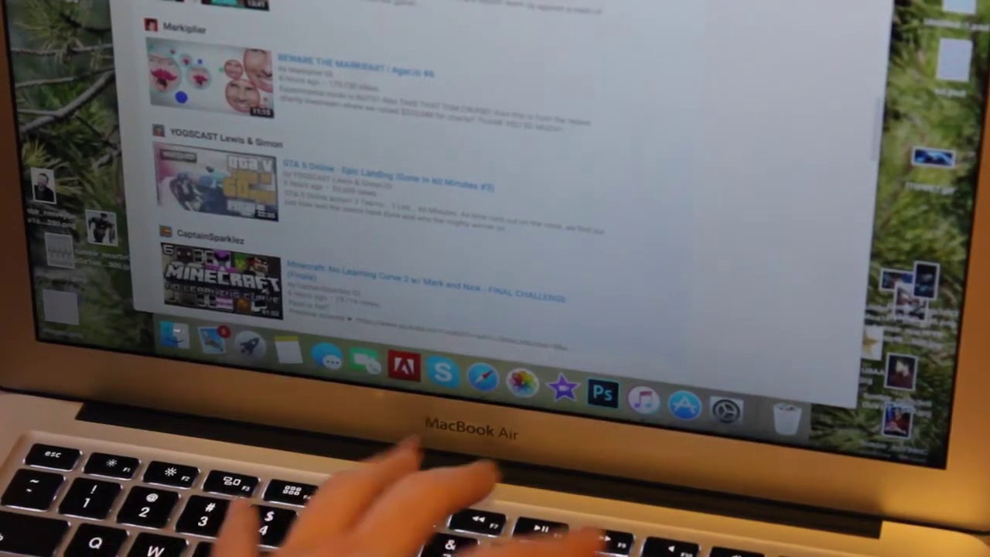
key("super+r")
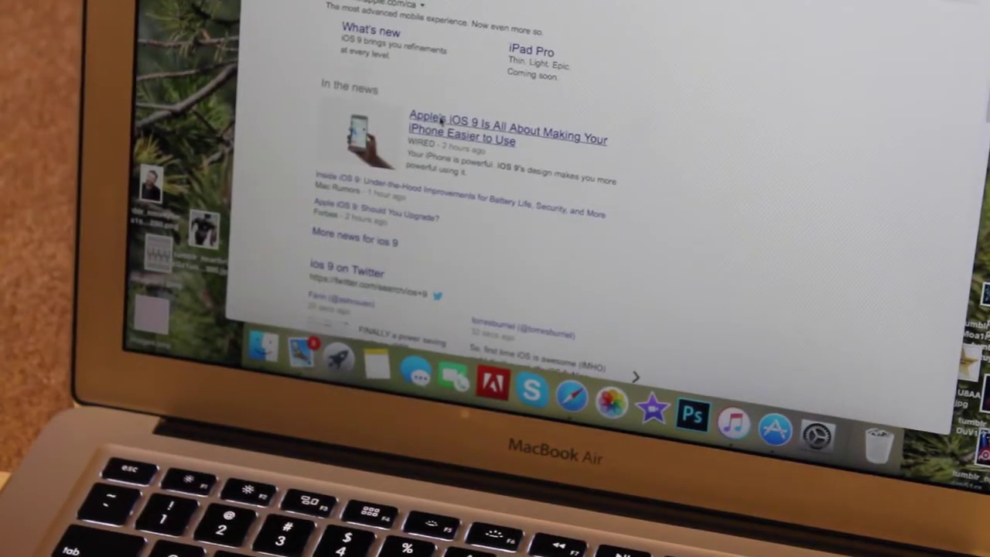
left_click(440, 121)
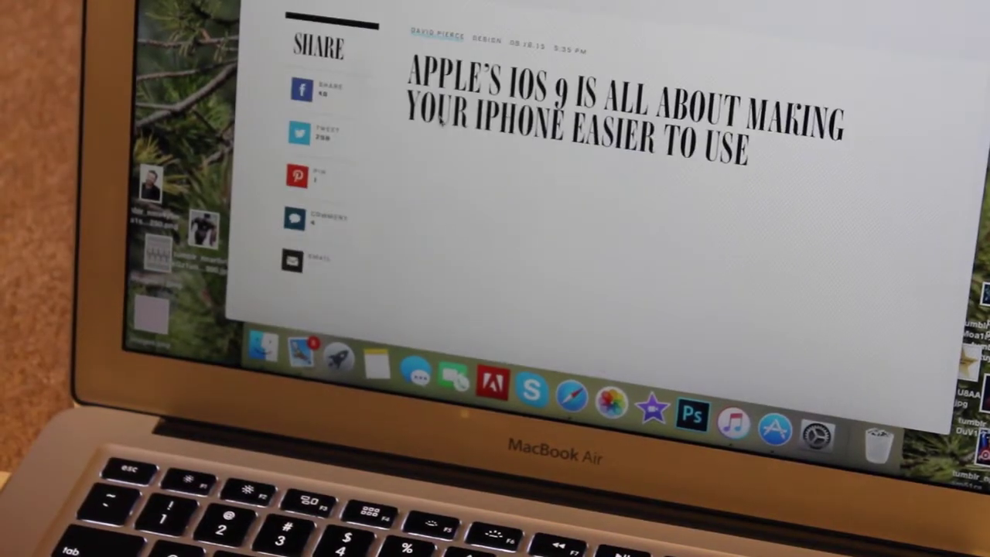
scroll(445, 115, "down", 5)
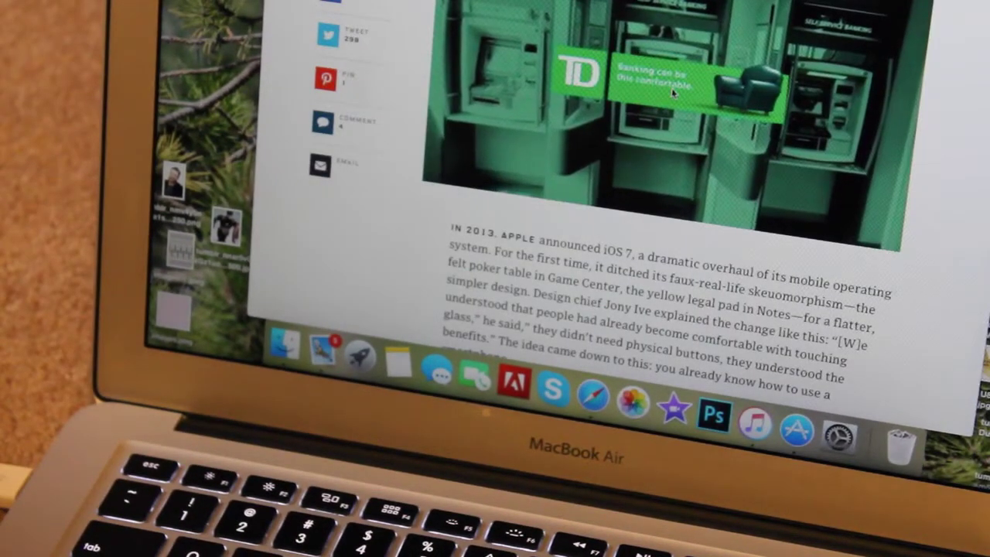